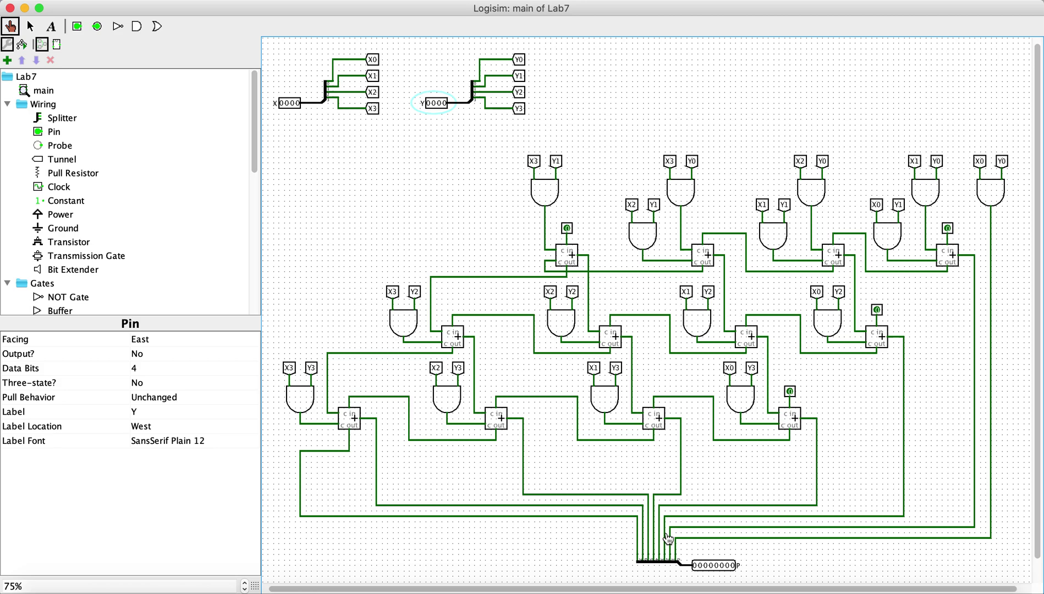
- Set Y to 1111 and X to 0001 to test 1 × 15
click(429, 103)
click(434, 103)
click(438, 103)
click(442, 103)
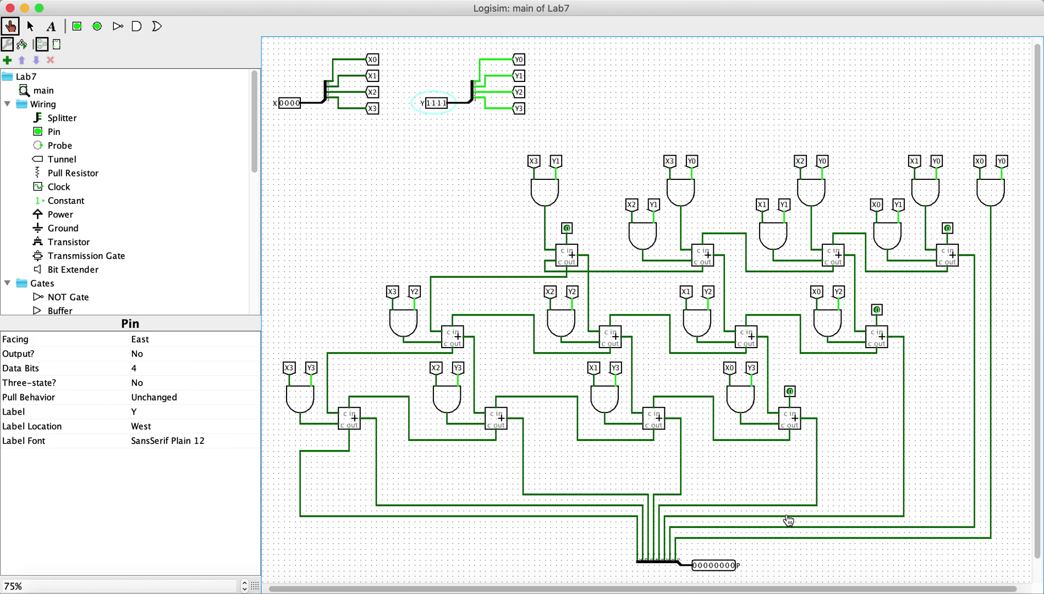
click(298, 103)
- Change Y to 0001 for 1 × 1 and dismiss the voice assistant overlay
click(429, 103)
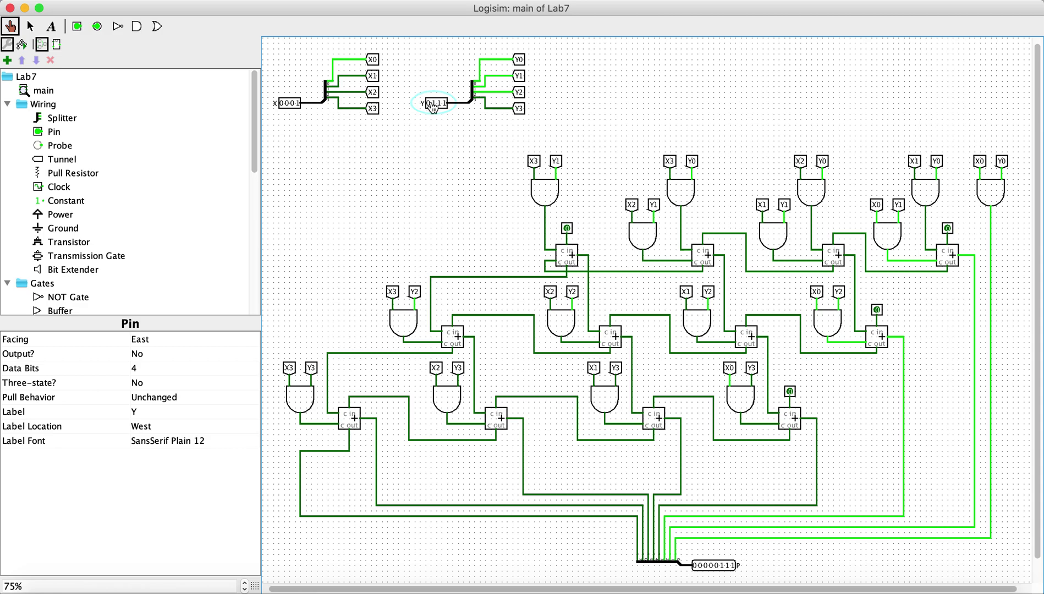
click(434, 103)
click(439, 103)
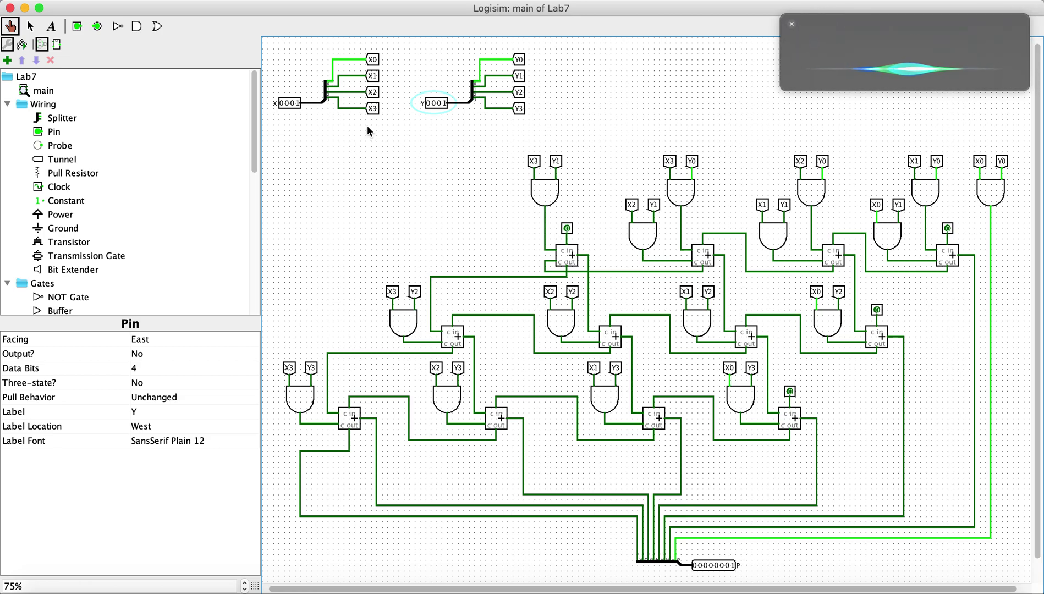
click(791, 23)
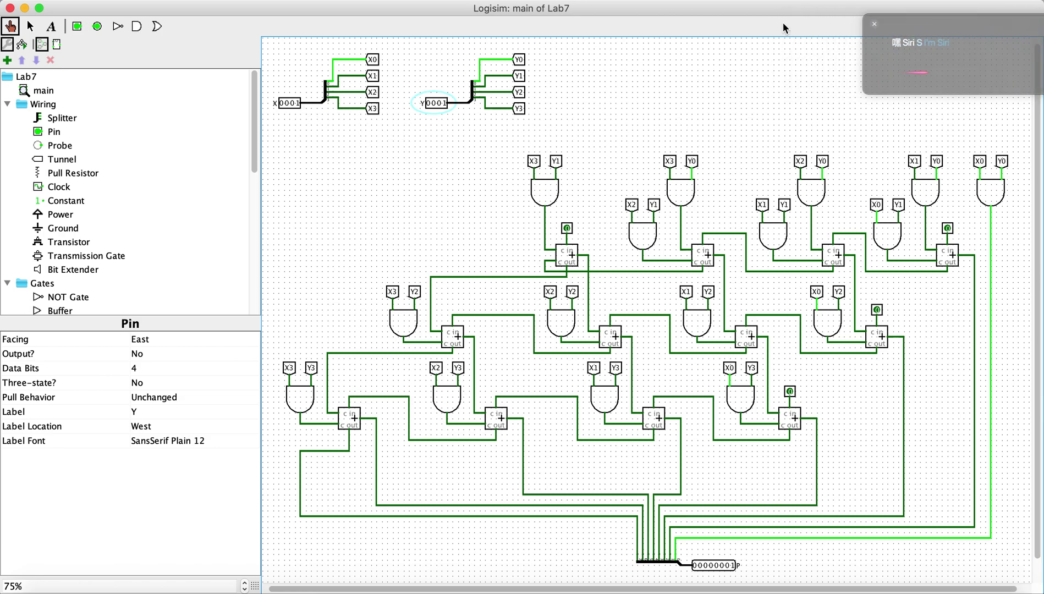
- With X at 0010, test 2 × 3 and 2 × 5 (Y 0011, then 0101)
click(292, 103)
click(297, 104)
click(439, 104)
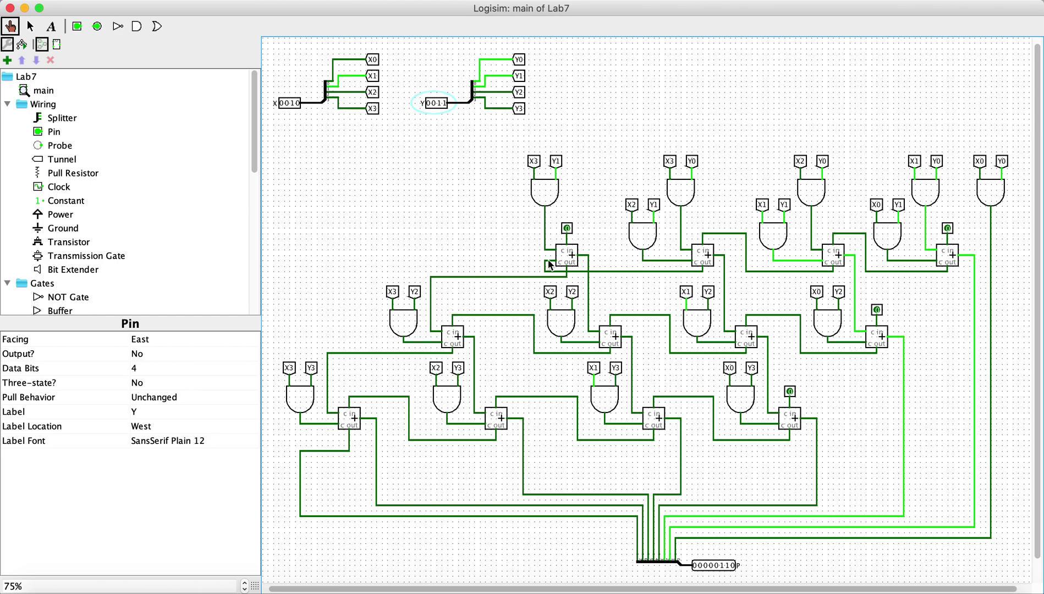
click(434, 104)
click(437, 104)
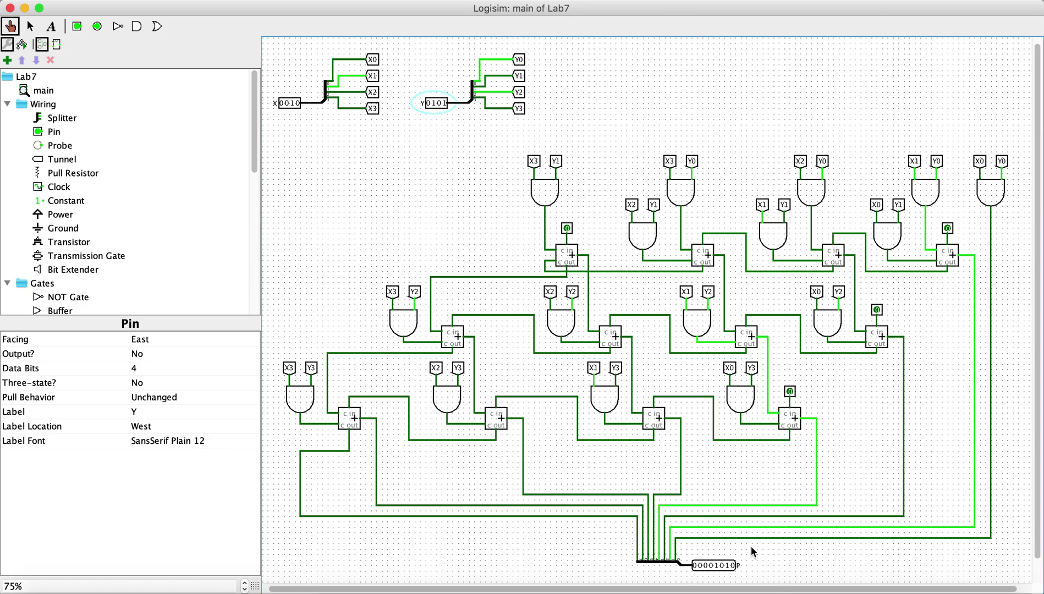
- Test 3 × 7 and 7 × 7 (X 0011, Y 0111, X 0111), then set X to 0100
click(297, 104)
click(437, 103)
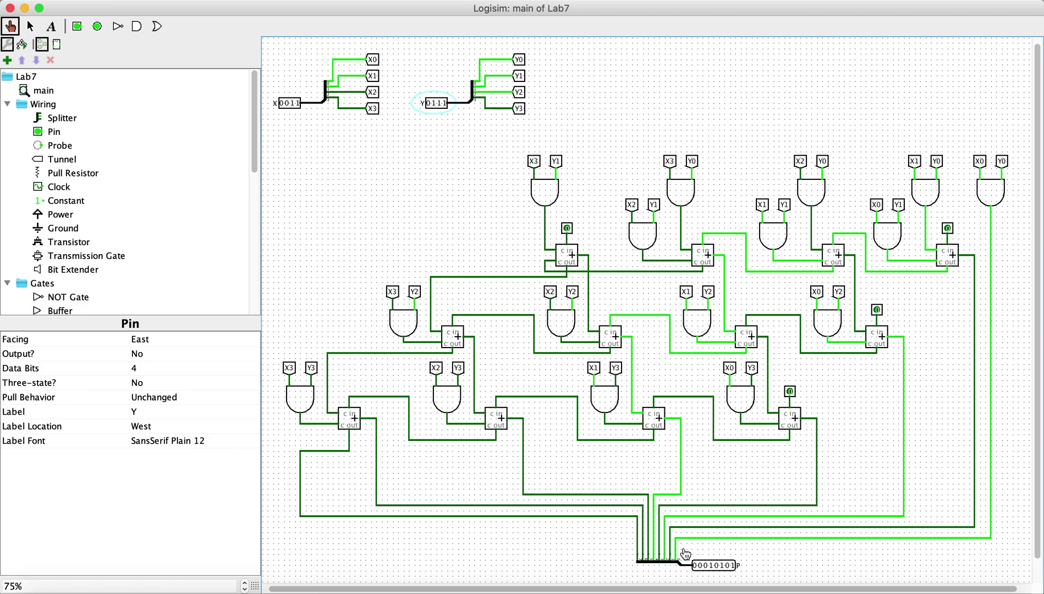
click(288, 104)
click(292, 103)
click(298, 104)
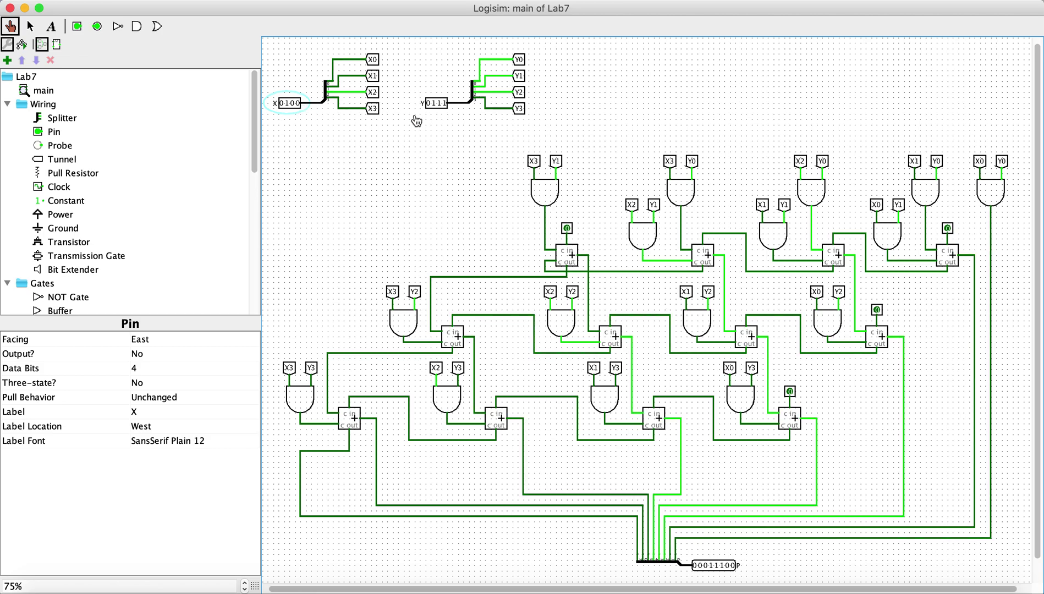
- Set Y to 1000 so P reads 00100000 for 4 × 8, then make X 0101
click(433, 104)
click(429, 103)
click(438, 103)
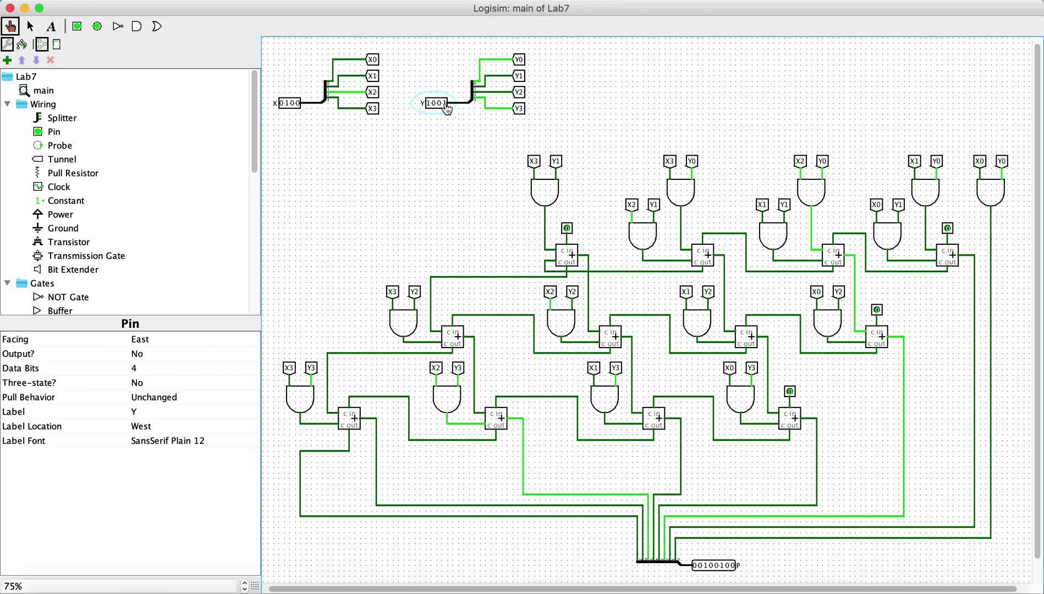
click(445, 104)
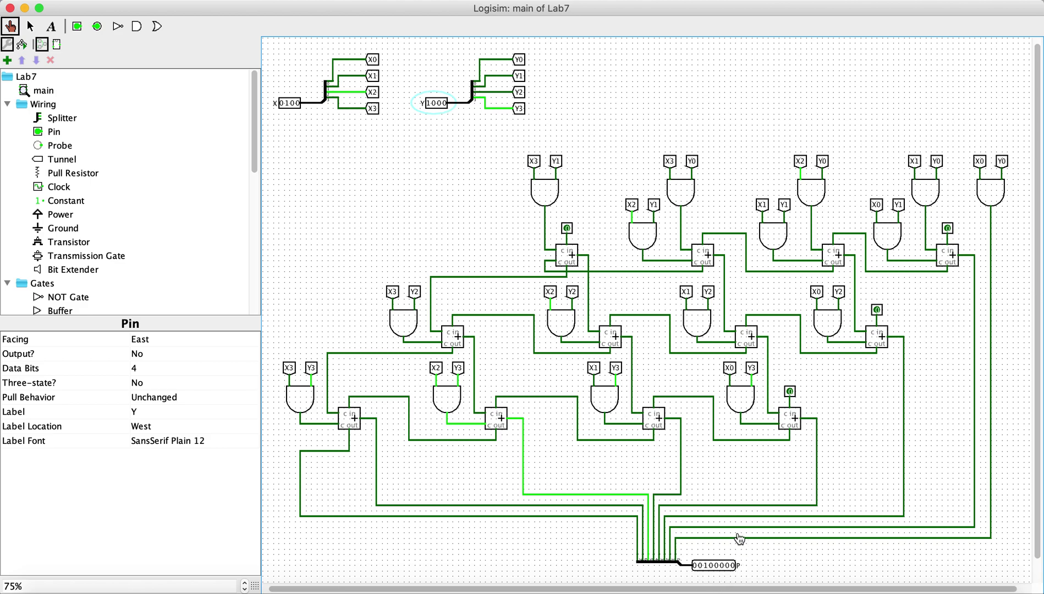
click(296, 103)
- Test 5 × 4, 5 × 5 and 5 × 6 by setting Y to 0100, 0101, then 0110
click(429, 103)
click(434, 104)
click(444, 104)
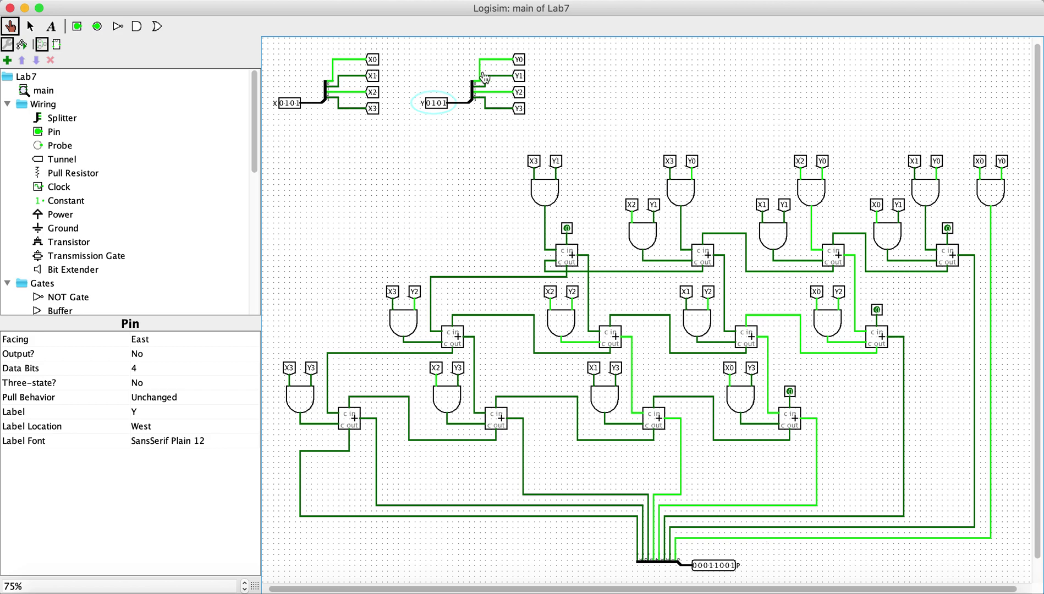
click(440, 104)
click(445, 104)
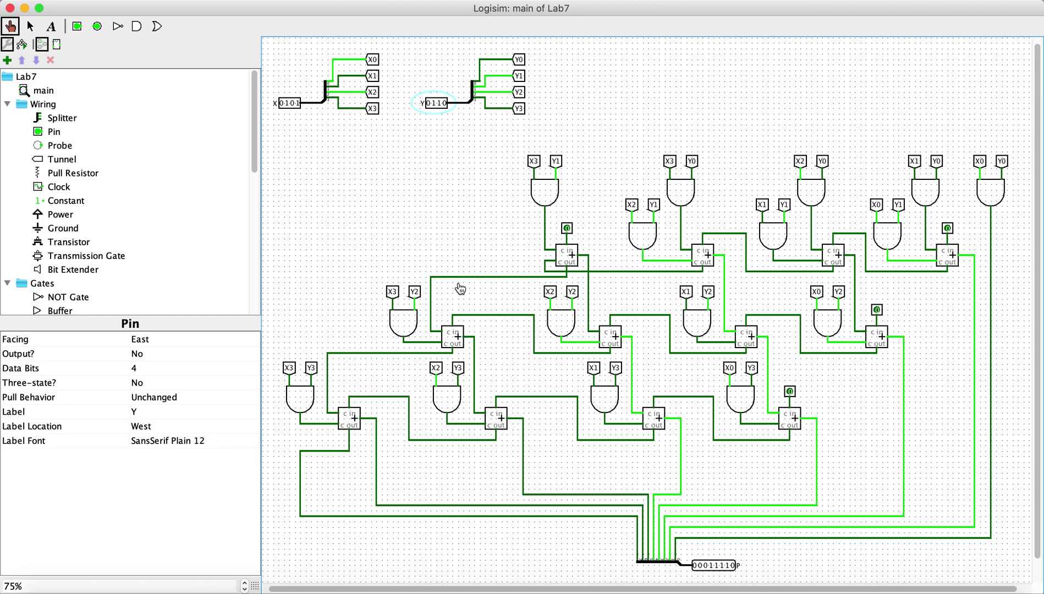
- Test 6 × 6, 6 × 7 and 7 × 7 (X 0110, Y 0111, then X 0111)
click(296, 108)
click(297, 104)
click(291, 104)
click(445, 104)
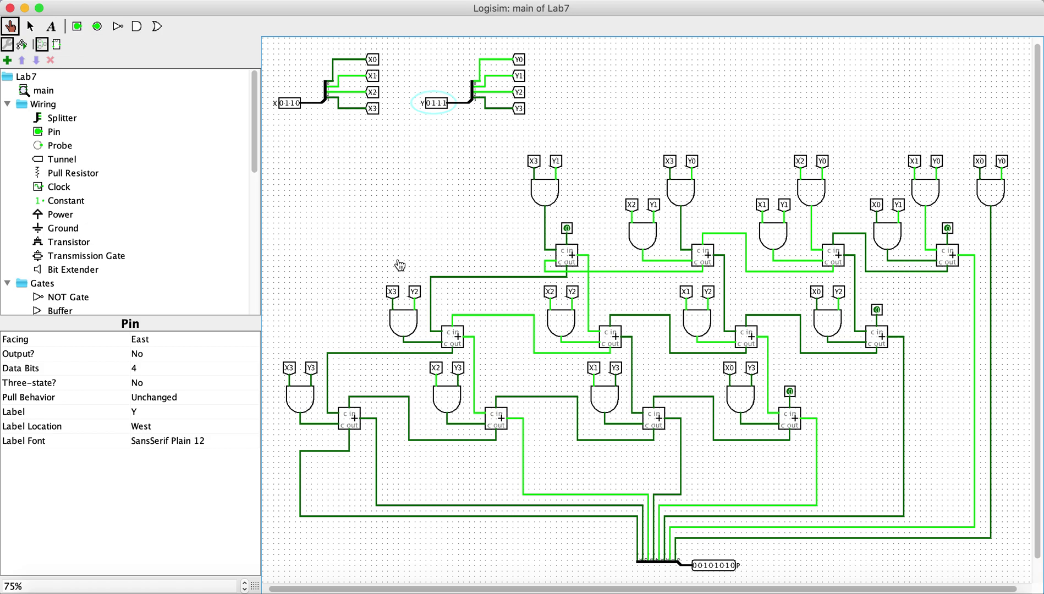
click(298, 104)
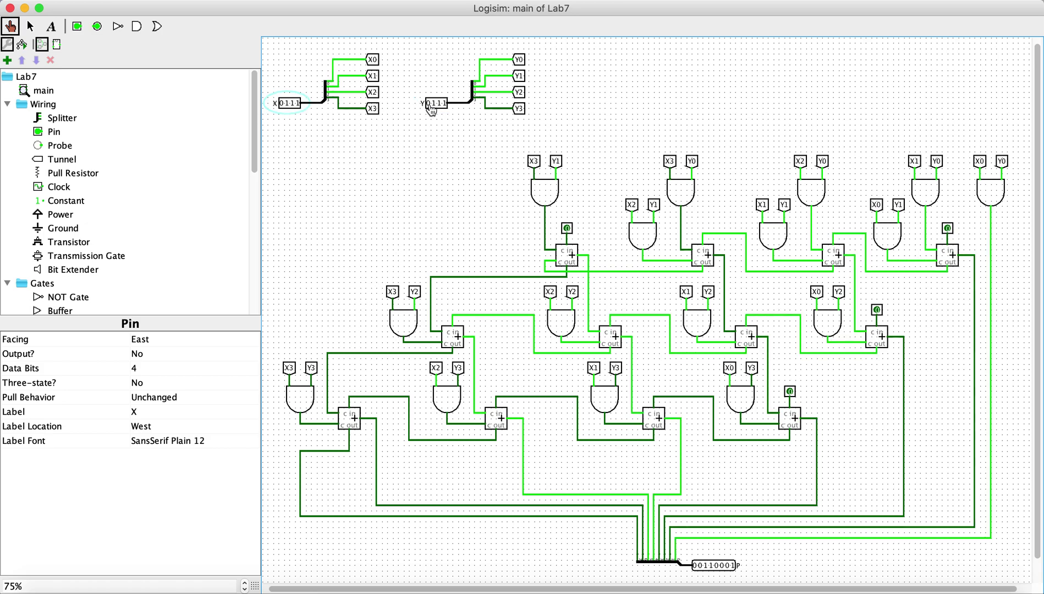
- Test 7 × 9 and 7 × 8 with Y 1001 then 1000, then set X's top bit
click(429, 104)
click(433, 104)
click(438, 104)
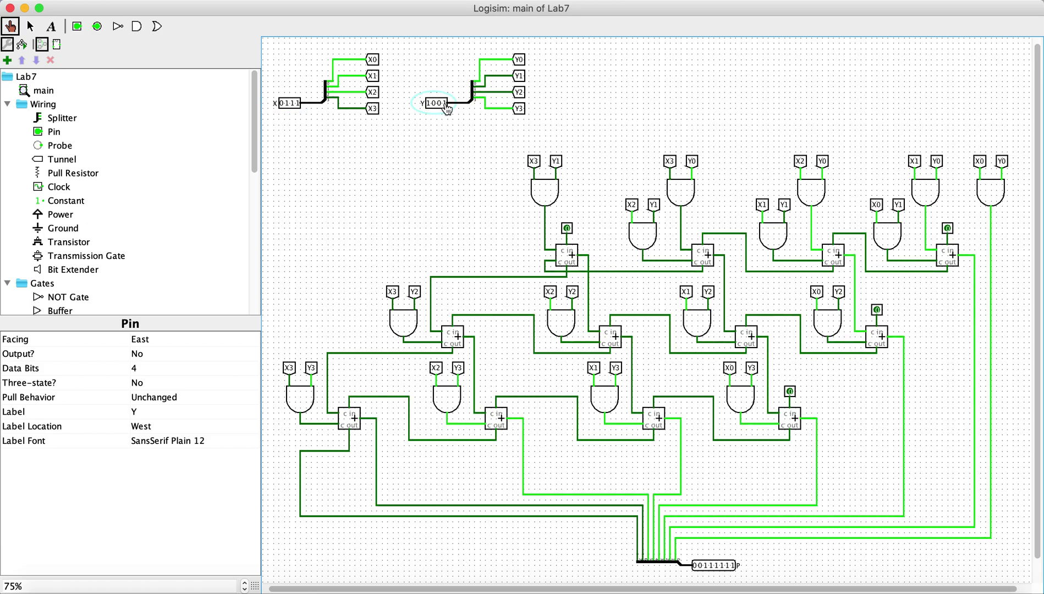
click(442, 104)
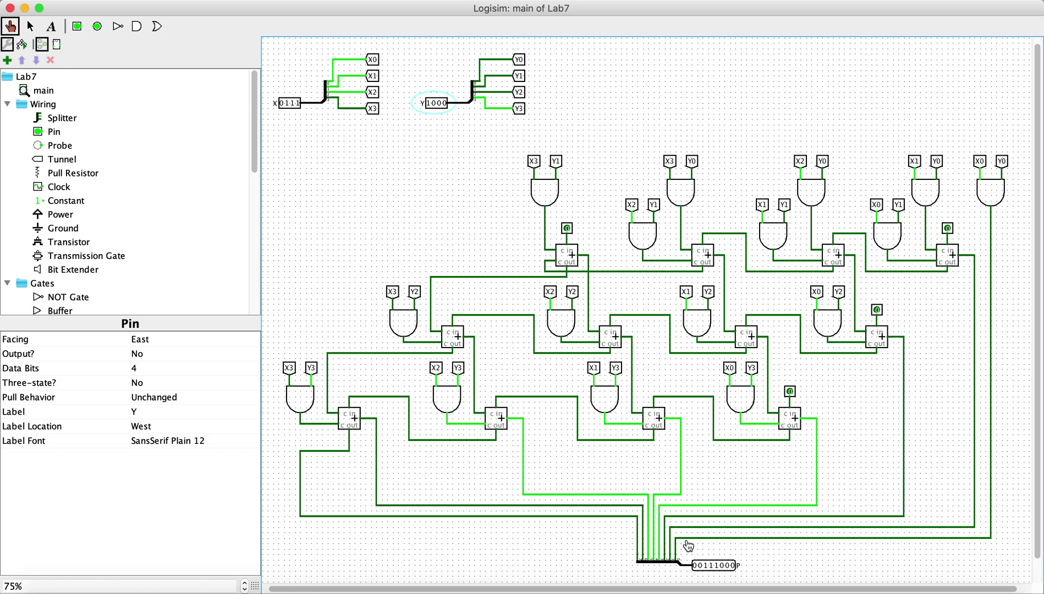
click(282, 104)
- Test 9 × 10 and 9 × 11 with X 1001 and Y 1010, then 1011
click(287, 104)
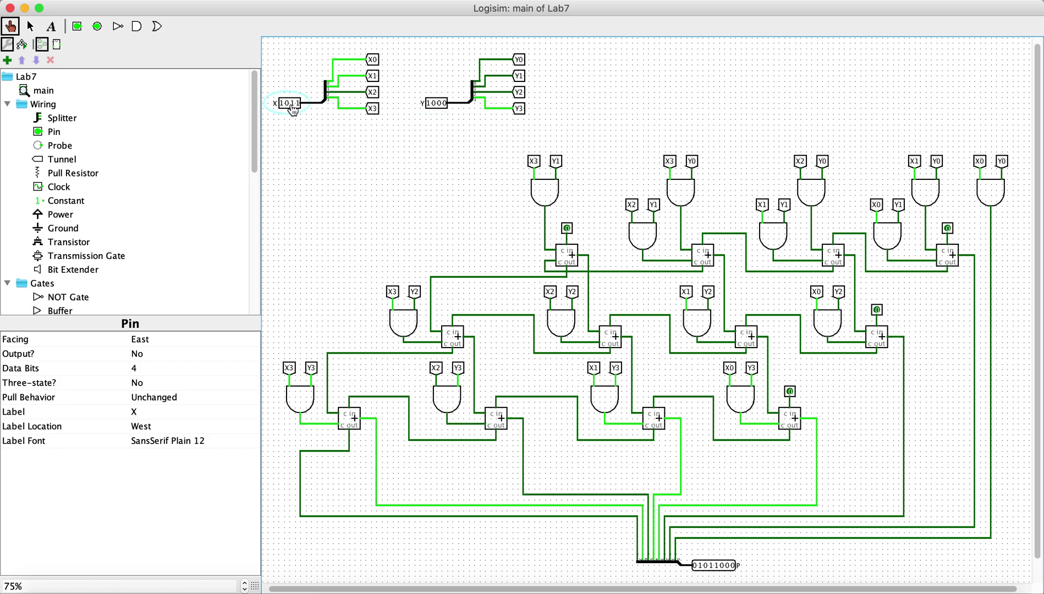
click(291, 104)
click(297, 104)
click(439, 104)
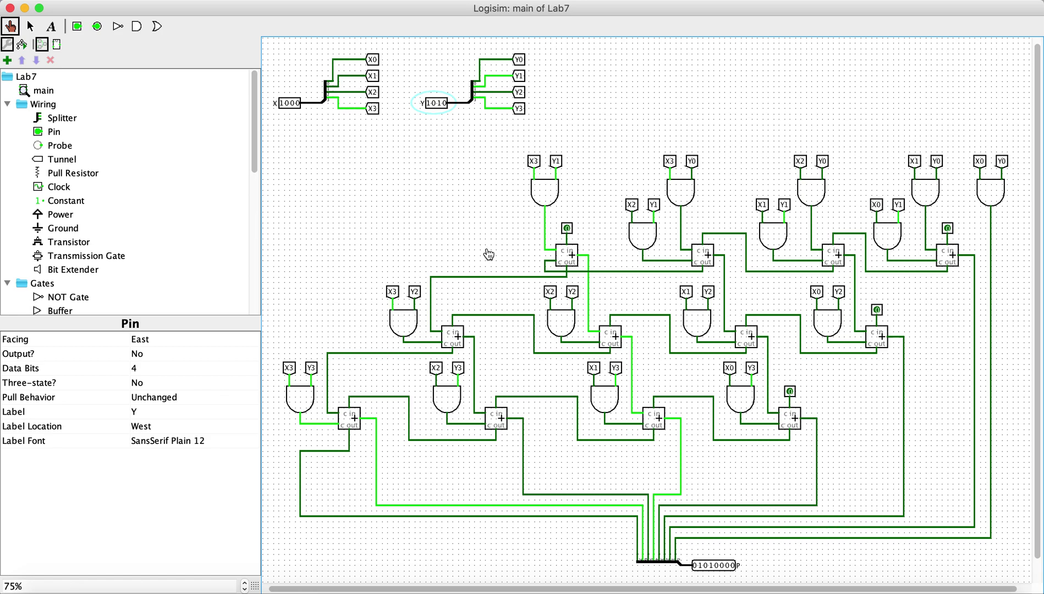
click(297, 104)
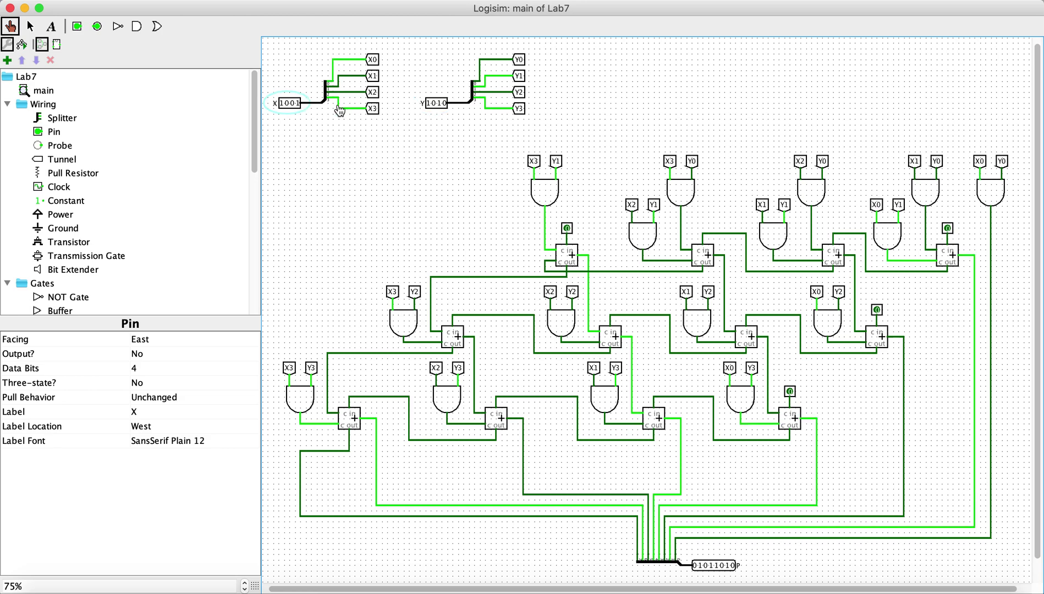
click(445, 105)
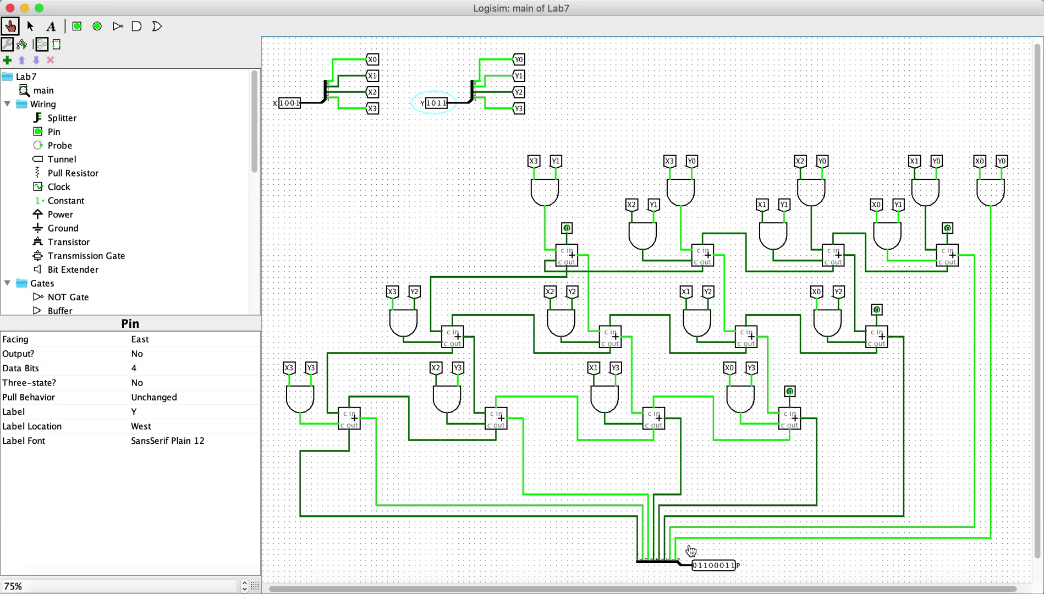
- Test 10 × 11, 10 × 10, 11 × 10 and 11 × 2 (X 1010/1011, Y 1010/0010)
click(293, 105)
click(292, 105)
click(297, 105)
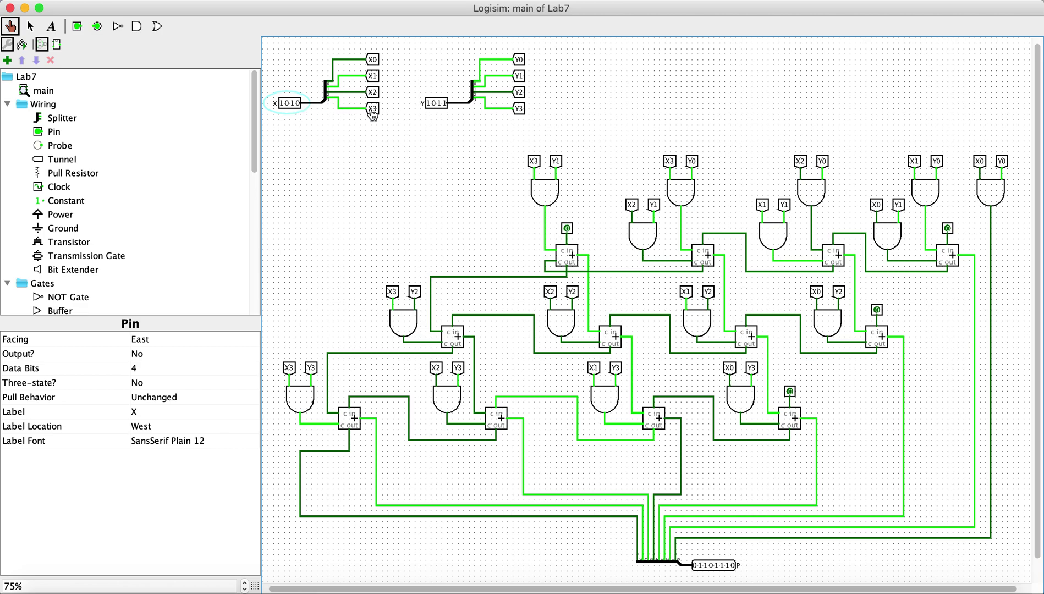
click(444, 103)
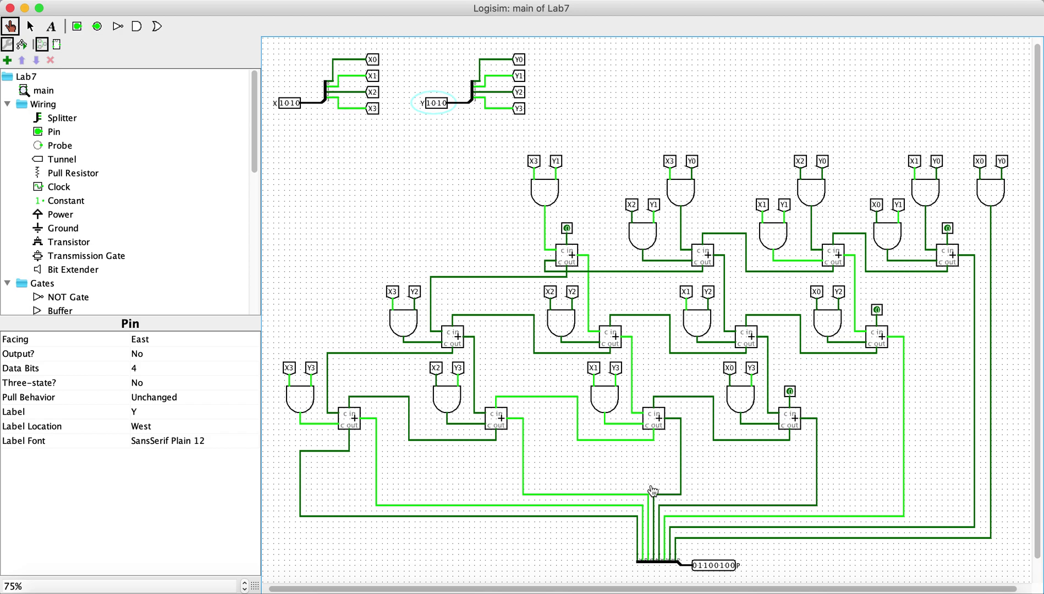
click(297, 104)
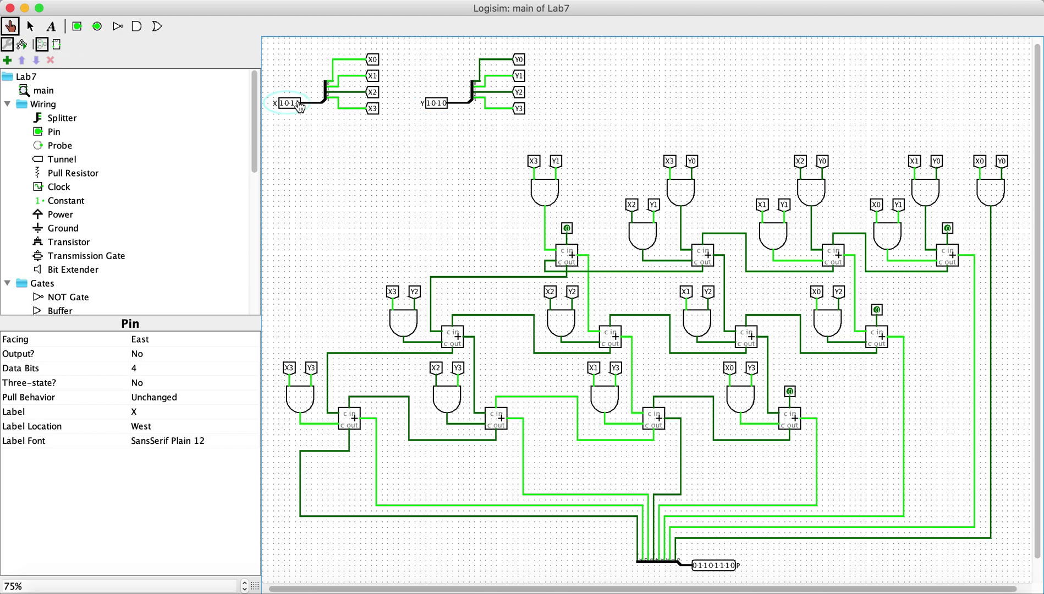
click(430, 104)
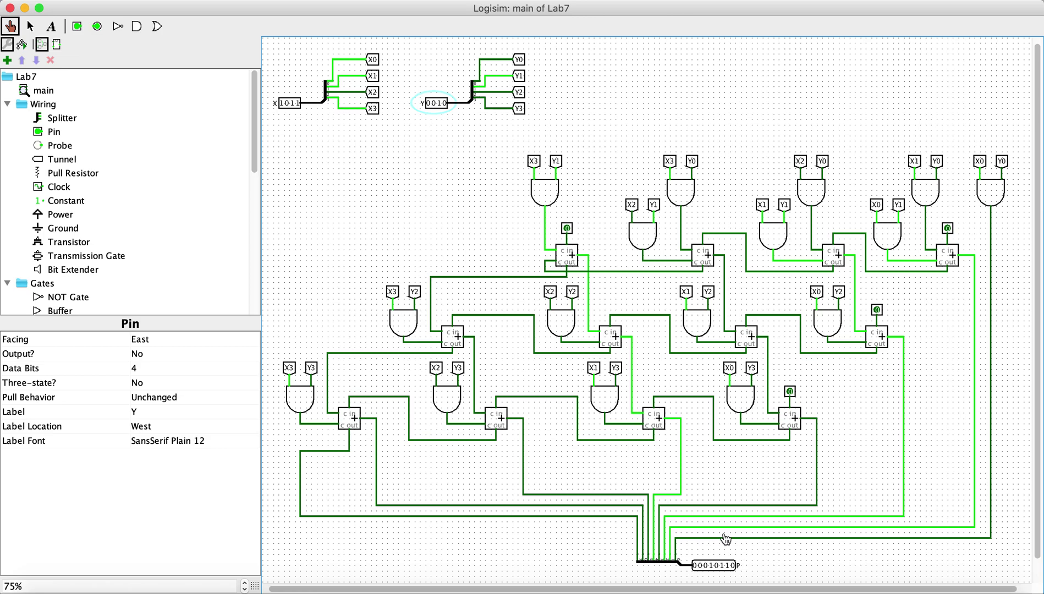
- Set X to 1100 for 12 × 2, then Y to 0011 for 12 × 3
click(287, 104)
click(292, 103)
click(297, 103)
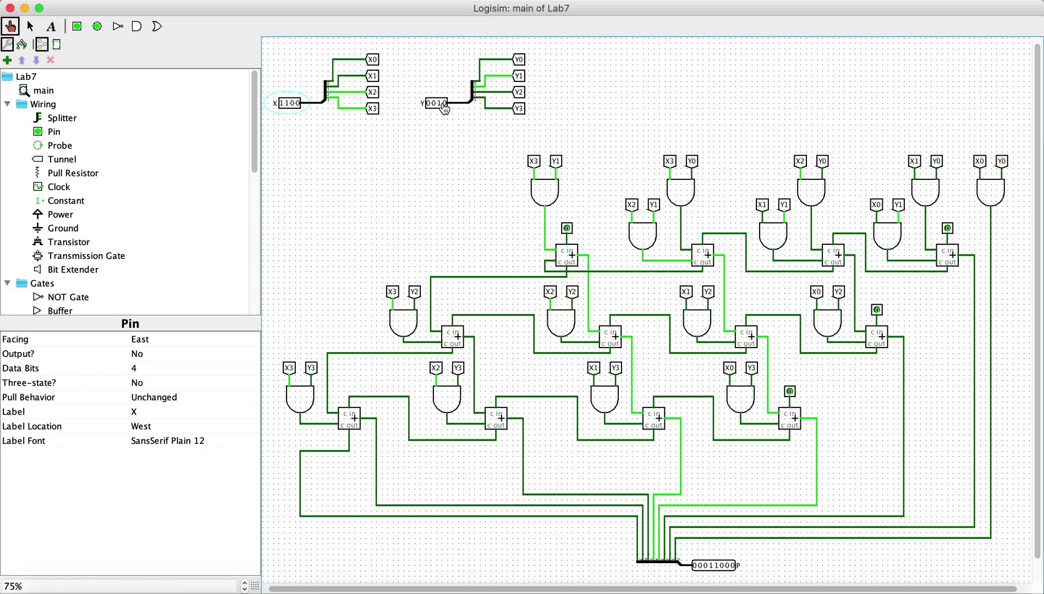
click(445, 104)
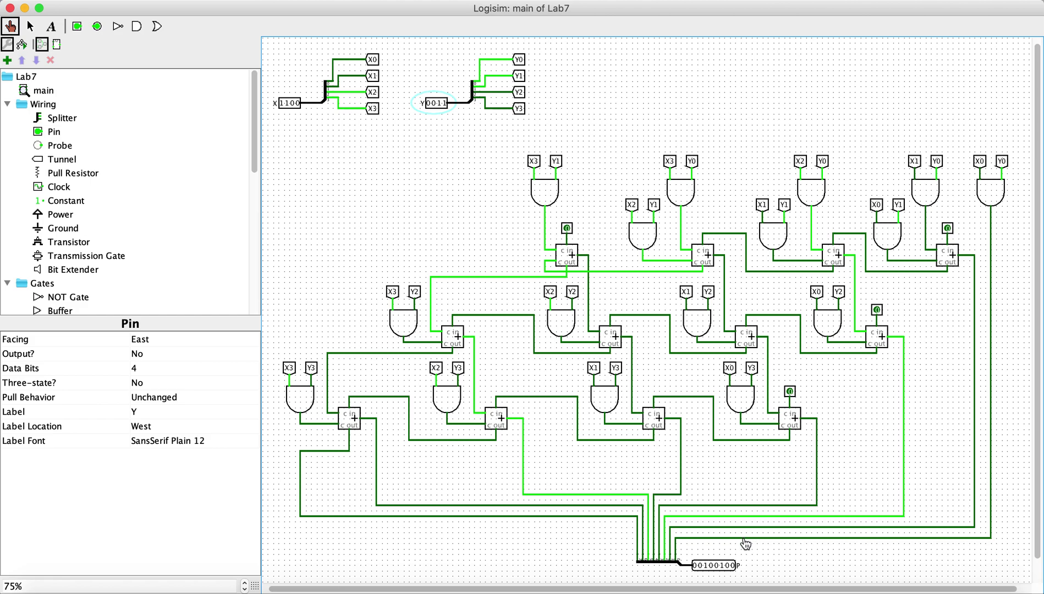
- Test 13 × 3, 13 × 7, 13 × 4, 15 × 4 and 14 × 5 on the X and Y pins
click(298, 104)
click(434, 103)
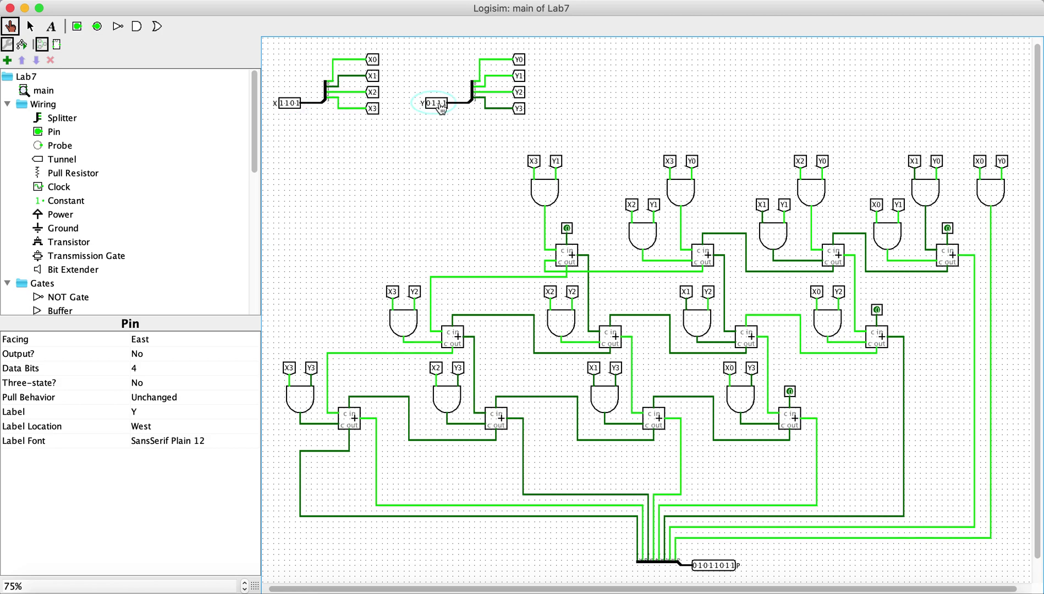
click(440, 104)
click(446, 105)
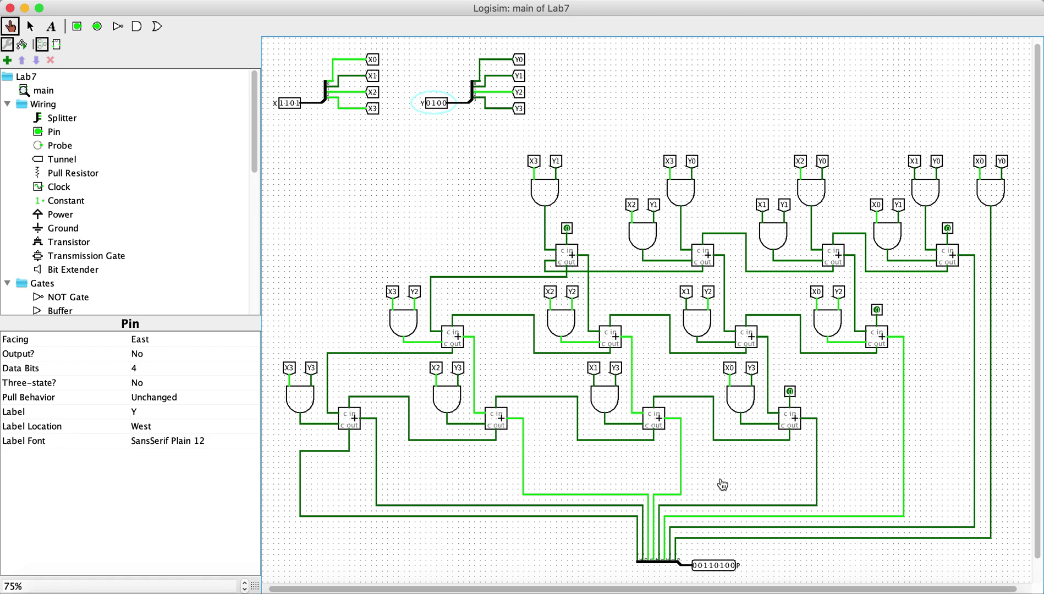
click(294, 103)
click(296, 104)
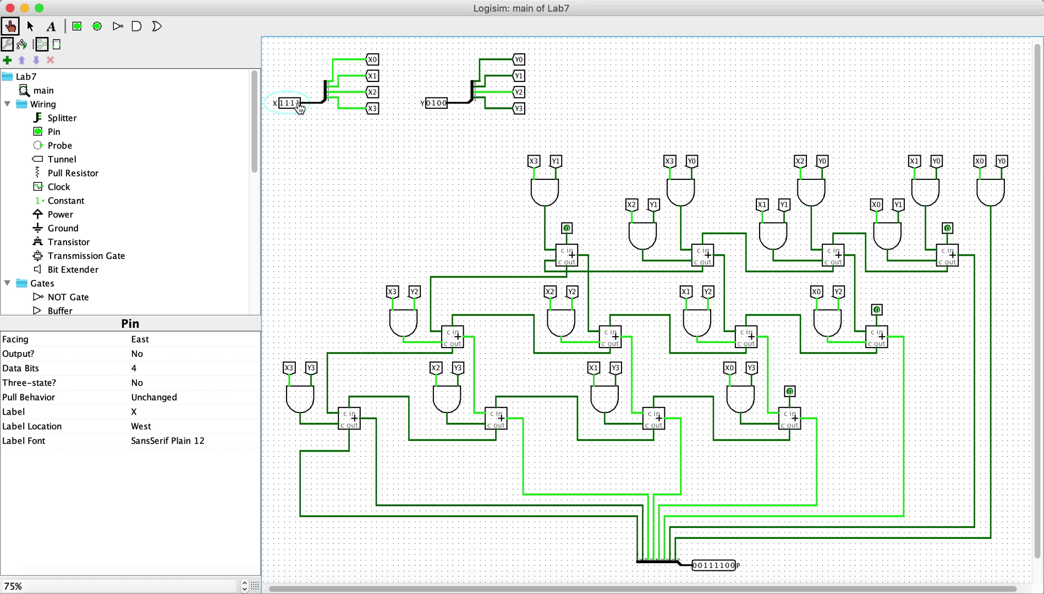
click(445, 103)
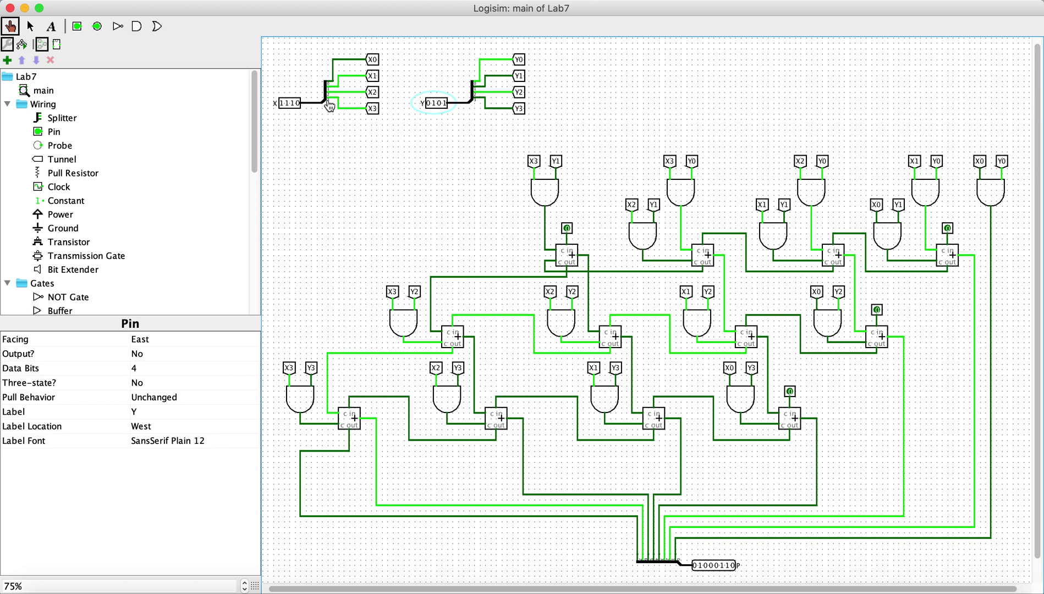
- With X at 1111, test 15 × 5, 15 × 7, 15 × 3 and 15 × 1
click(297, 103)
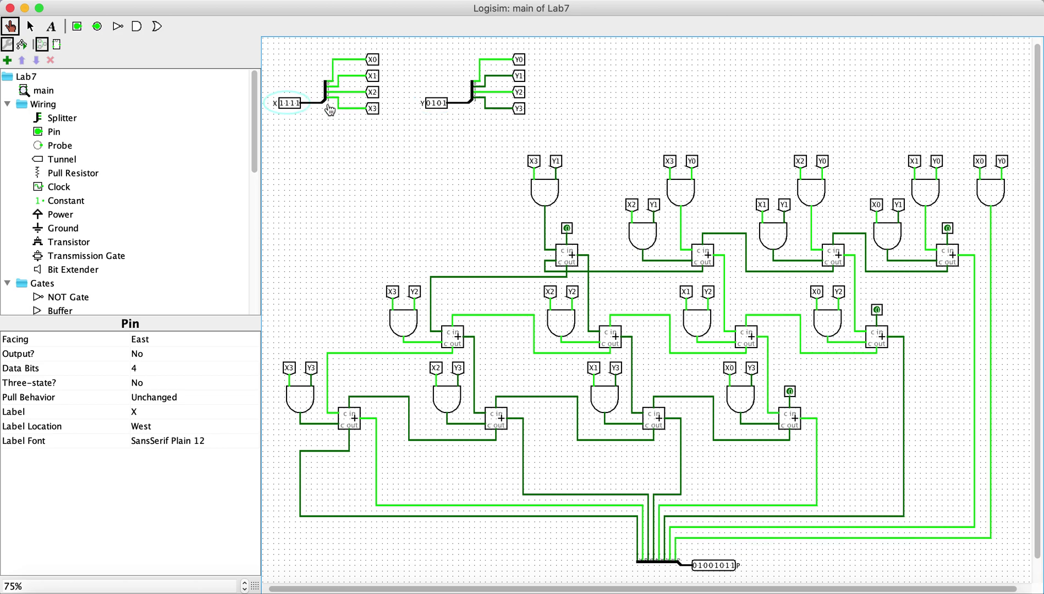
click(438, 103)
click(434, 103)
click(444, 104)
click(438, 103)
click(445, 103)
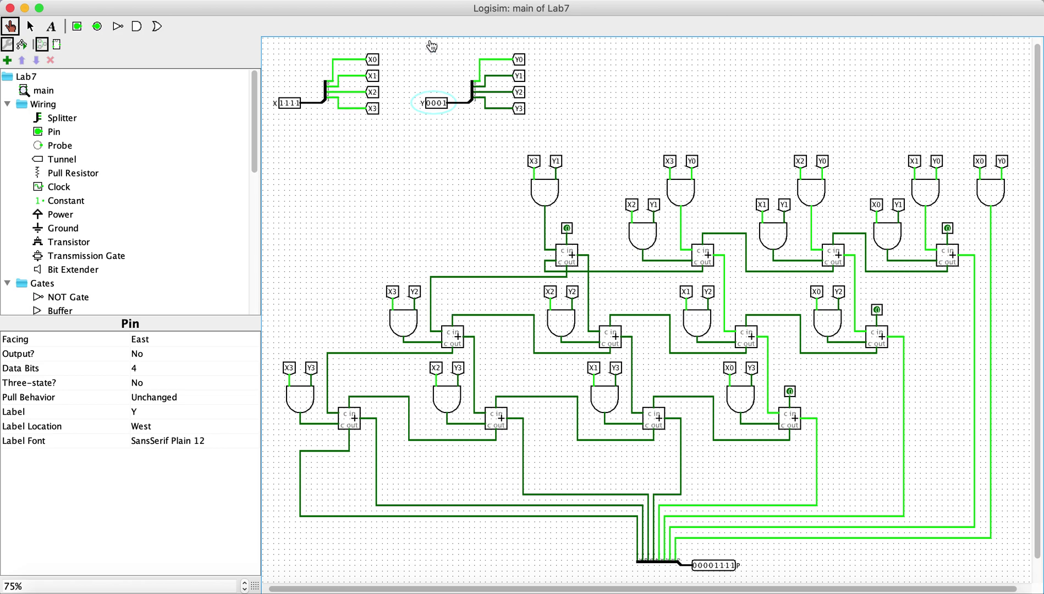
- Test 15 × 14 and 15 × 15 with Y 1110, then 1111
click(430, 104)
click(434, 103)
click(438, 104)
click(445, 104)
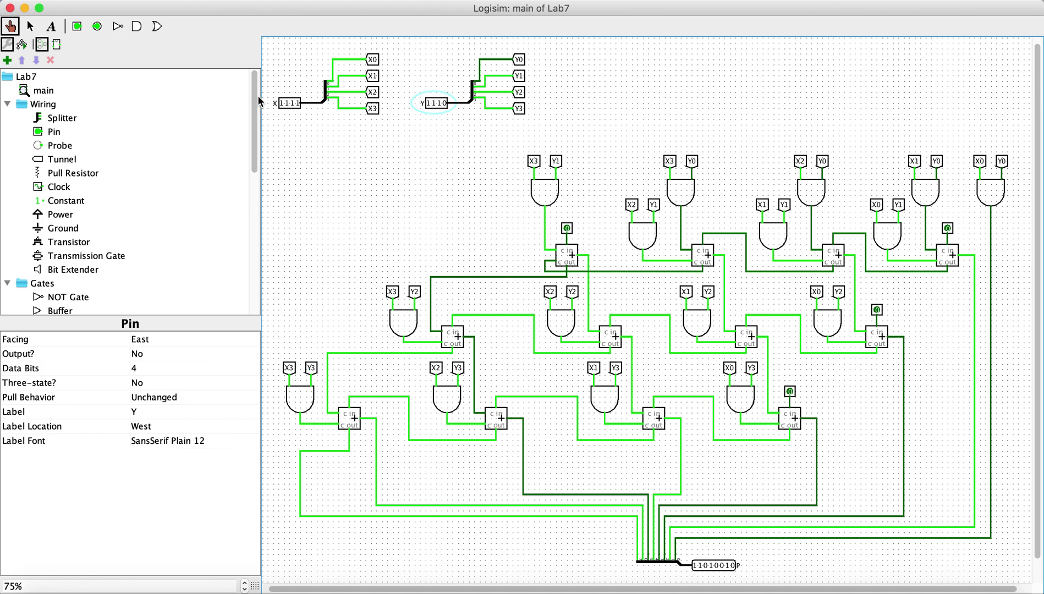
click(445, 103)
scroll(613, 283, right, 1)
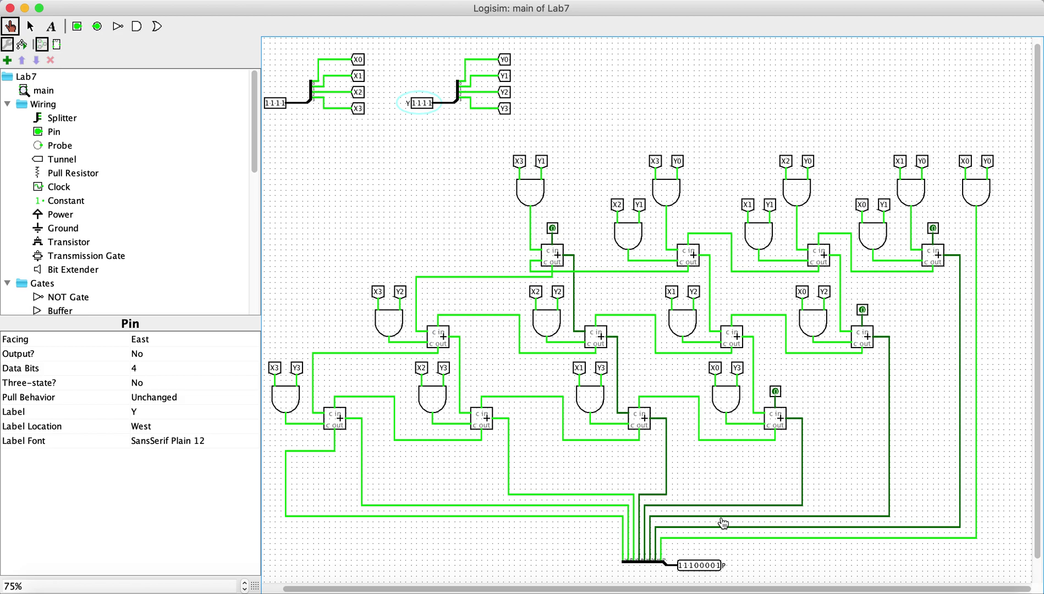